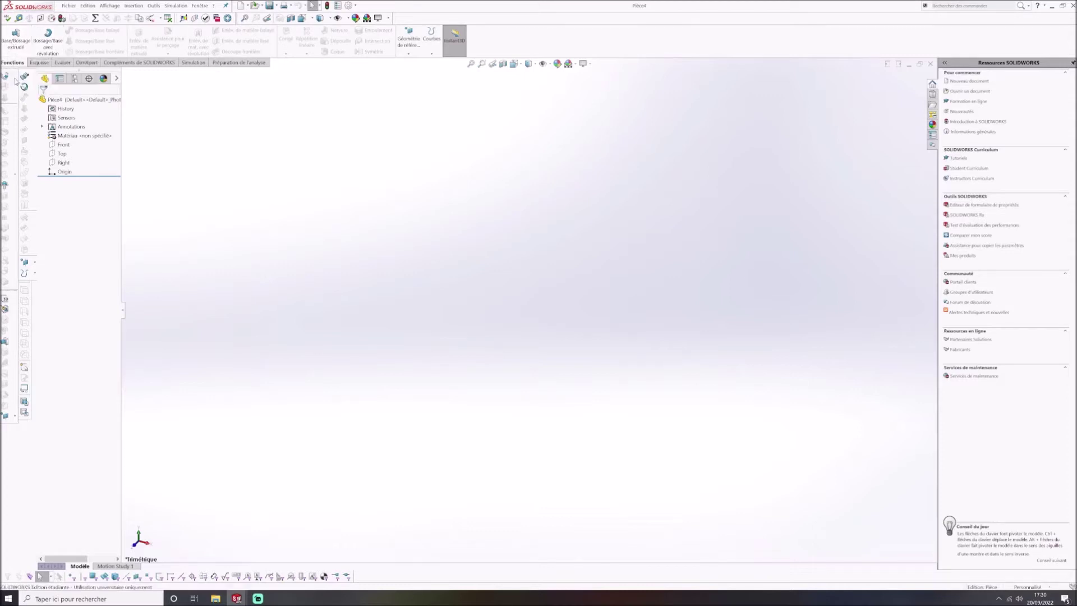
{"action": "left_click", "coordinate": [33, 63]}
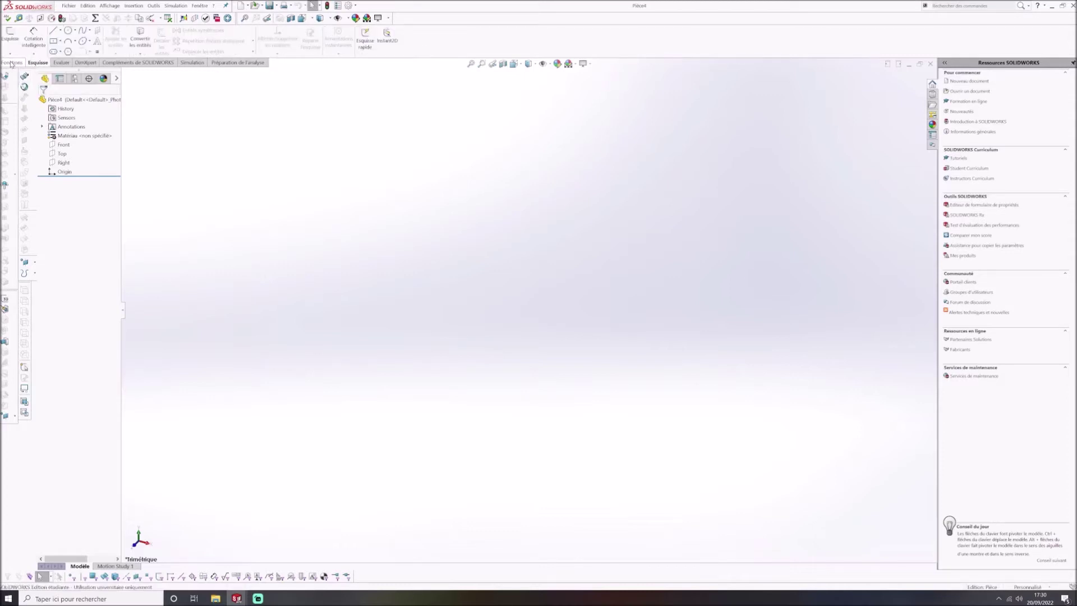
{"action": "left_click", "coordinate": [11, 63]}
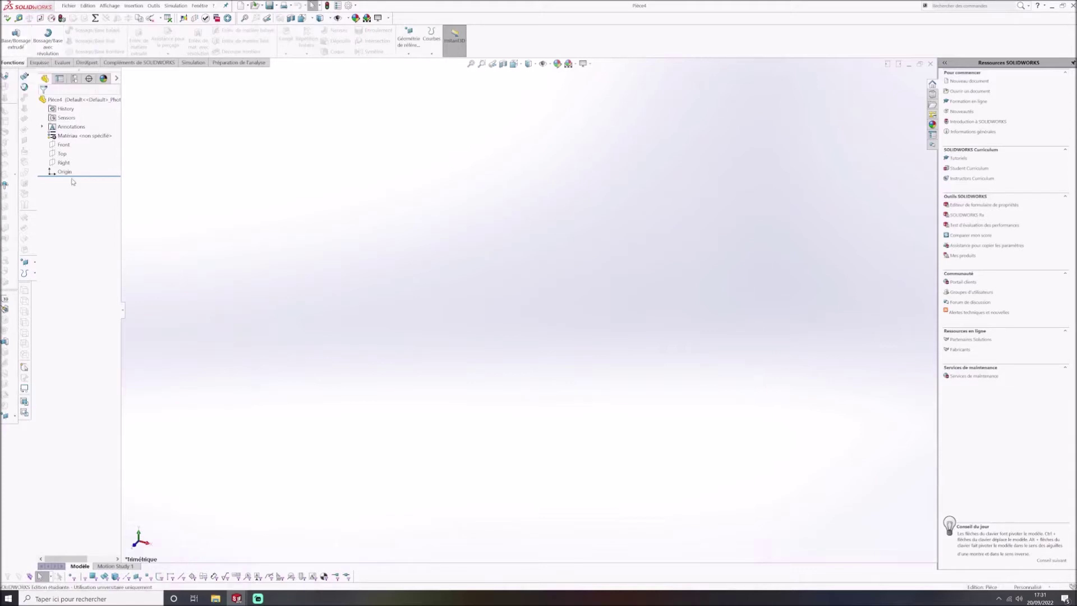
Sketch a circle with a 20 mm radius on the Front plane, centred on the origin.
{"action": "left_click", "coordinate": [65, 146]}
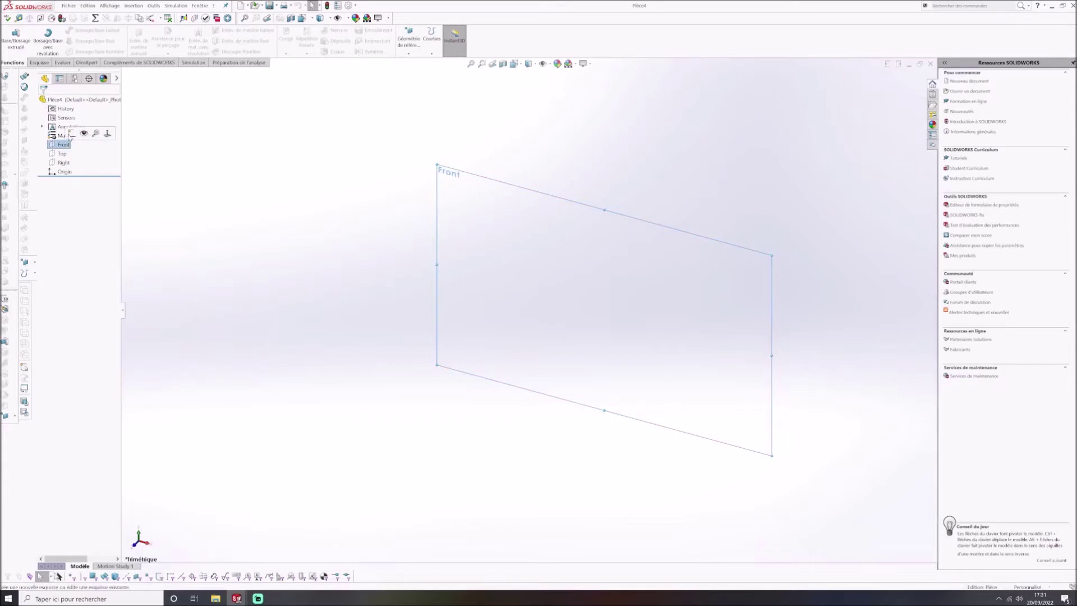
{"action": "left_click", "coordinate": [71, 134]}
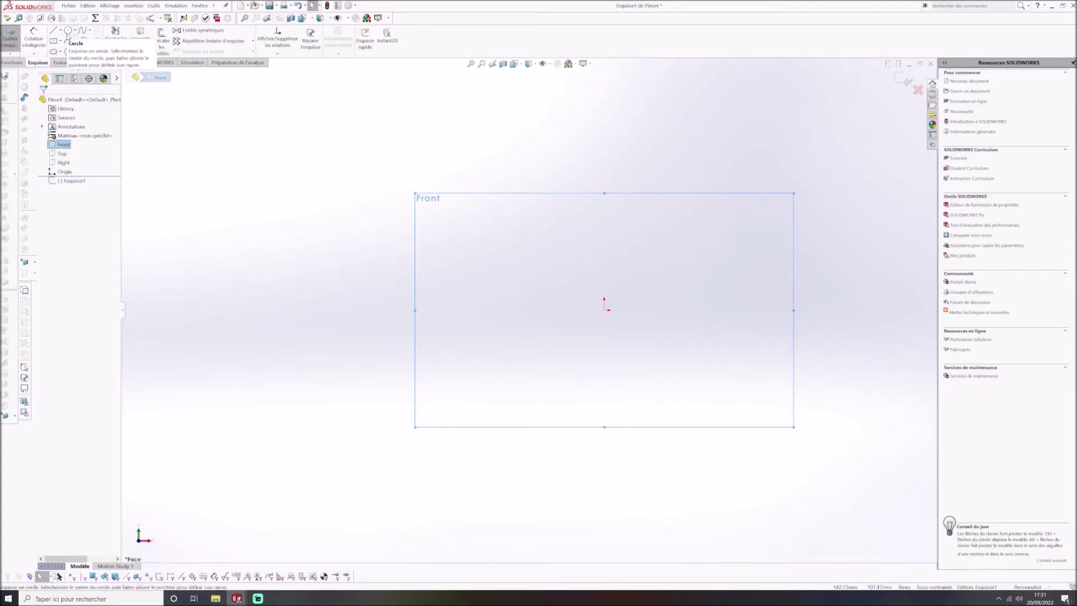
{"action": "left_click", "coordinate": [68, 32]}
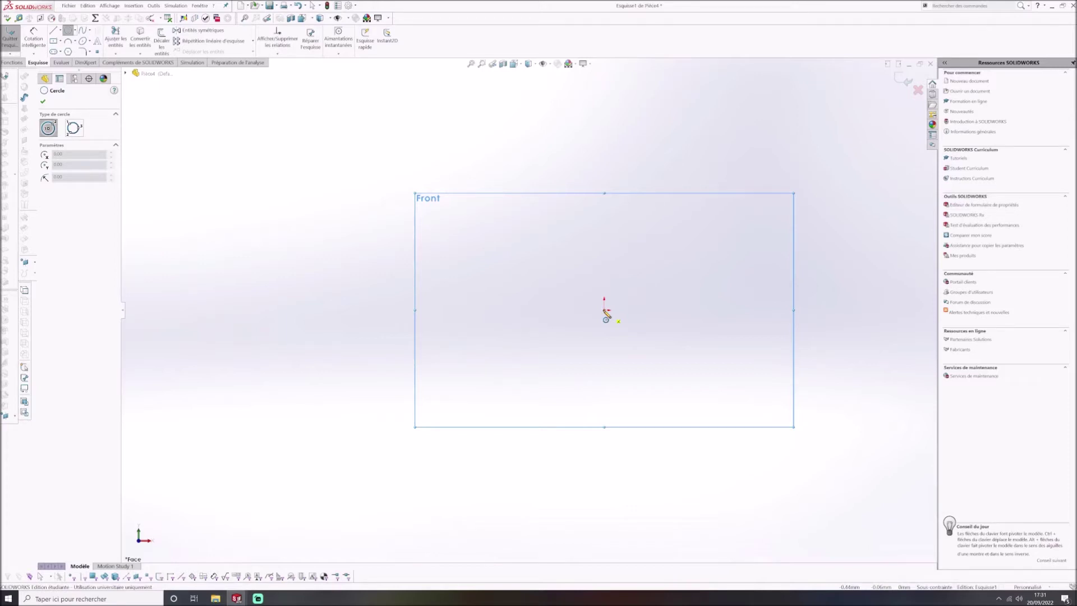
{"action": "left_click", "coordinate": [605, 311]}
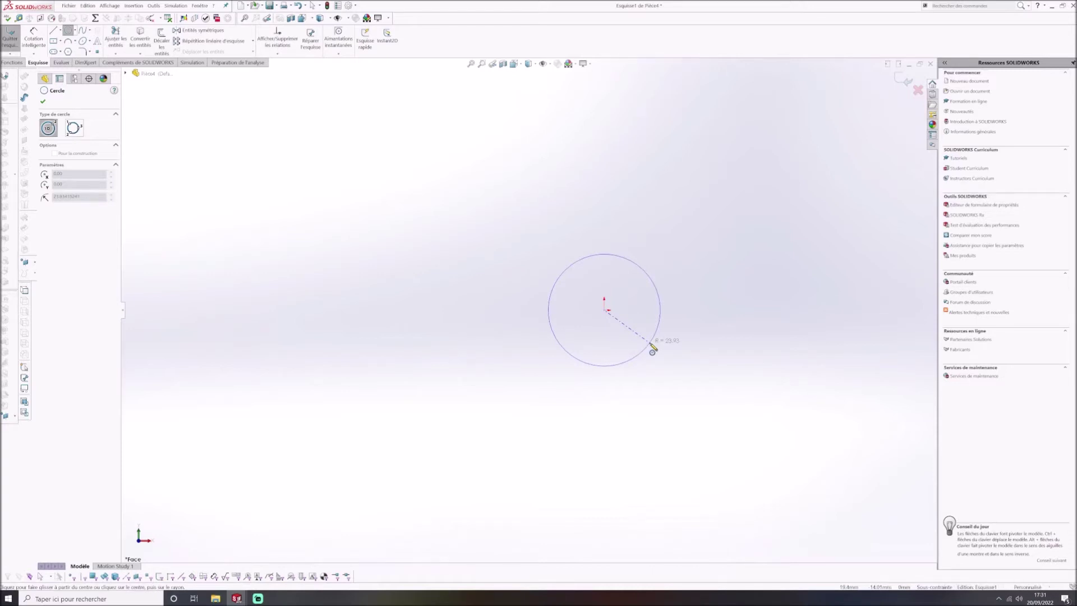
{"action": "left_click", "coordinate": [651, 344]}
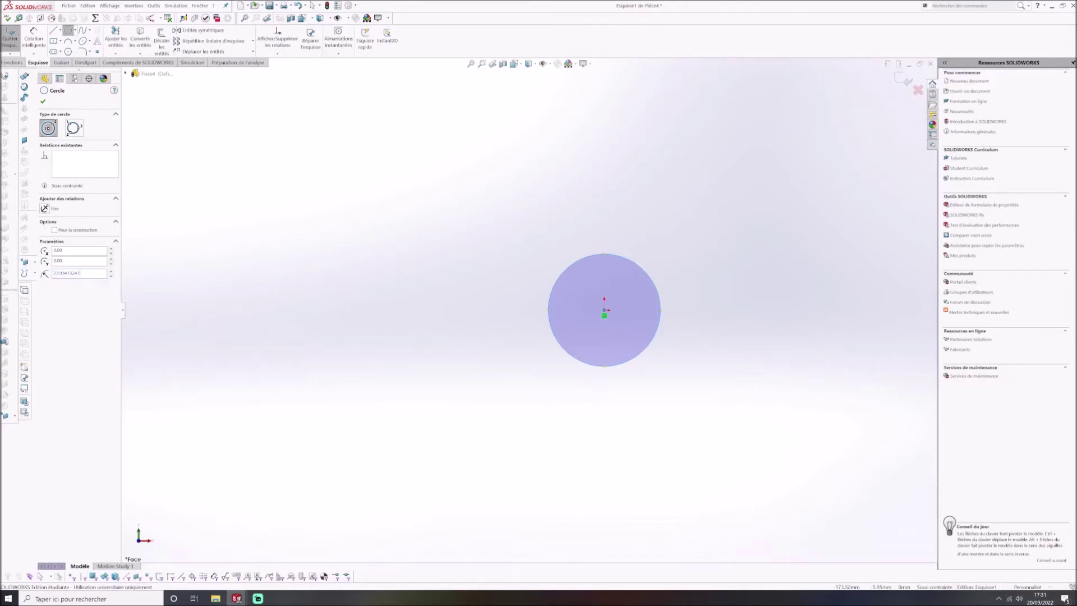
{"action": "type", "text": "20"}
{"action": "left_click", "coordinate": [43, 101]}
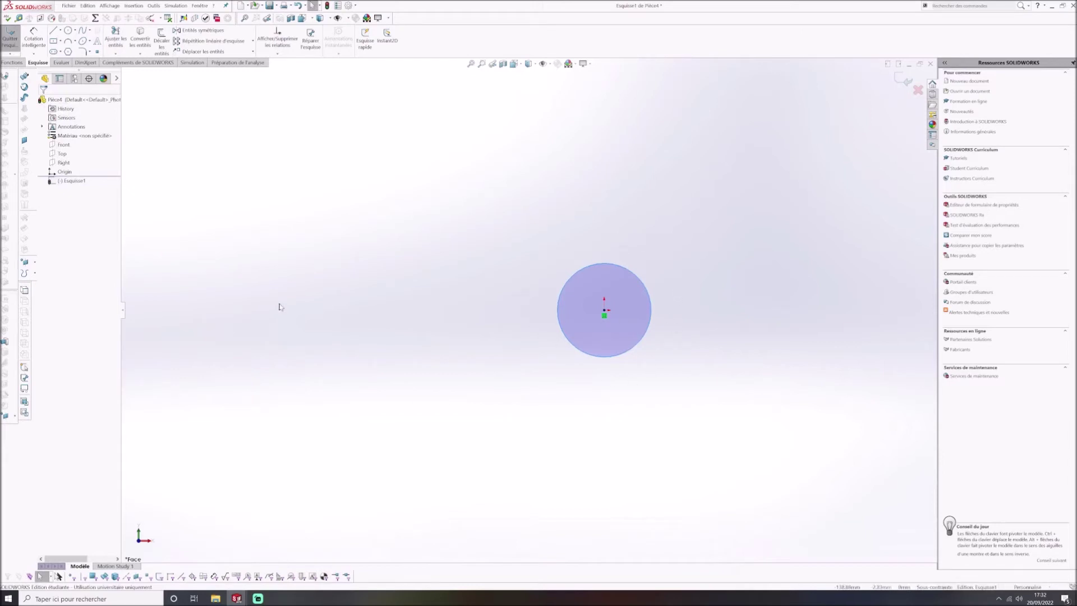
Extrude the circle 40 mm from the sketch plane as a blind boss to form a solid cylinder.
{"action": "left_click", "coordinate": [11, 64]}
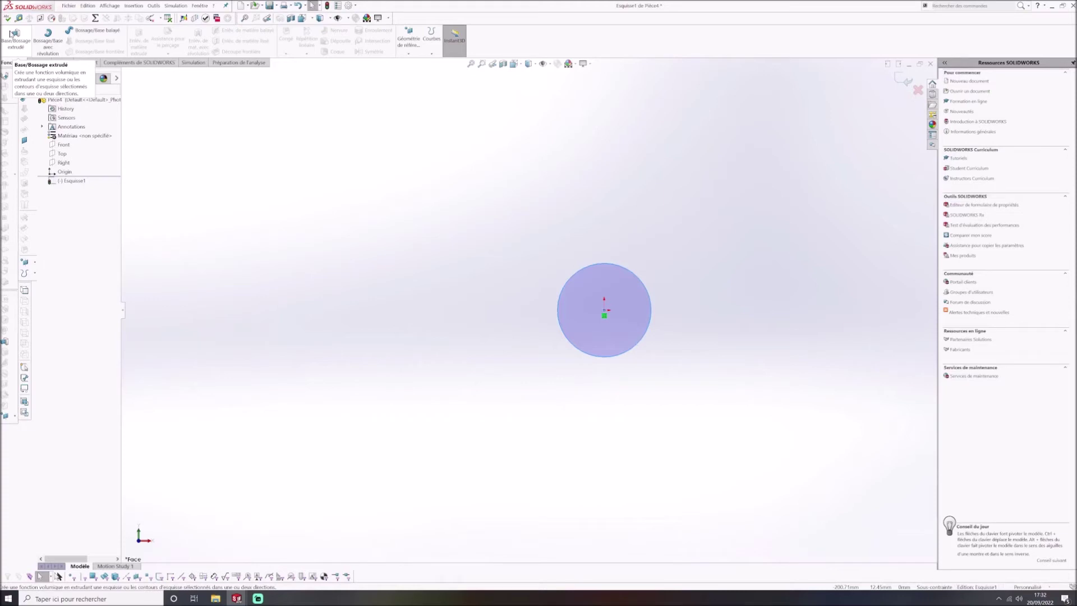
{"action": "left_click", "coordinate": [11, 33]}
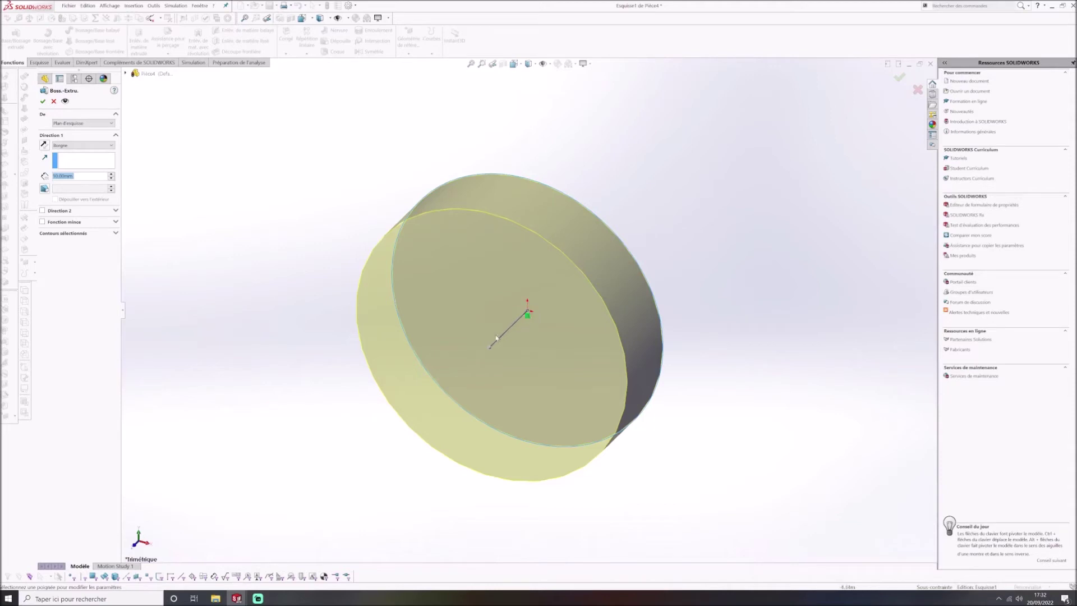
{"action": "left_click_drag", "start_coordinate": [489, 350], "coordinate": [429, 415]}
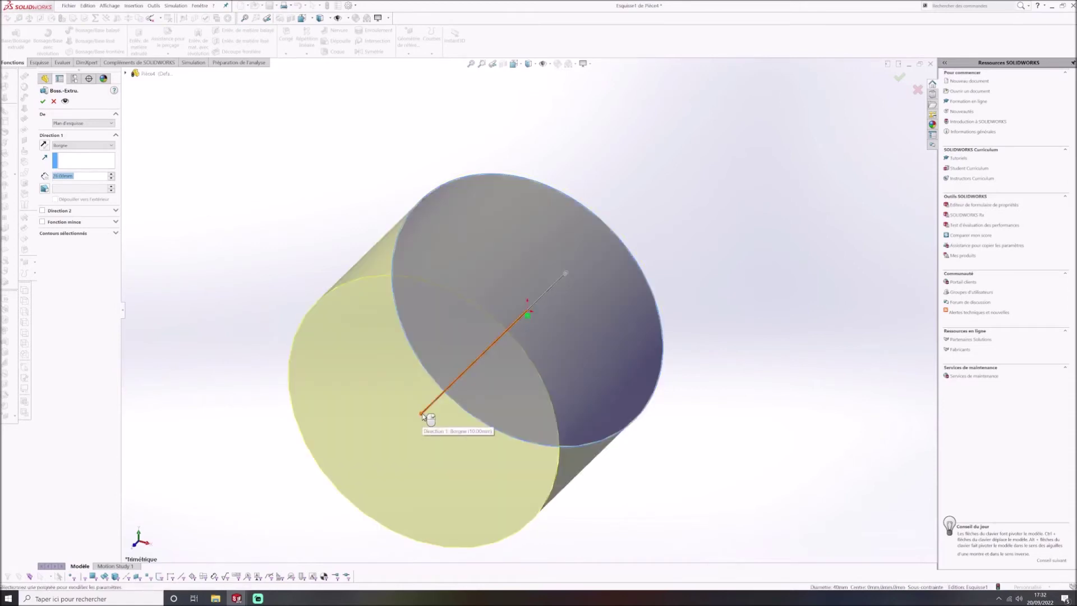
{"action": "mouse_move", "coordinate": [424, 416]}
{"action": "left_mouse_down"}
{"action": "mouse_move", "coordinate": [696, 182]}
{"action": "mouse_move", "coordinate": [709, 205]}
{"action": "left_mouse_up"}
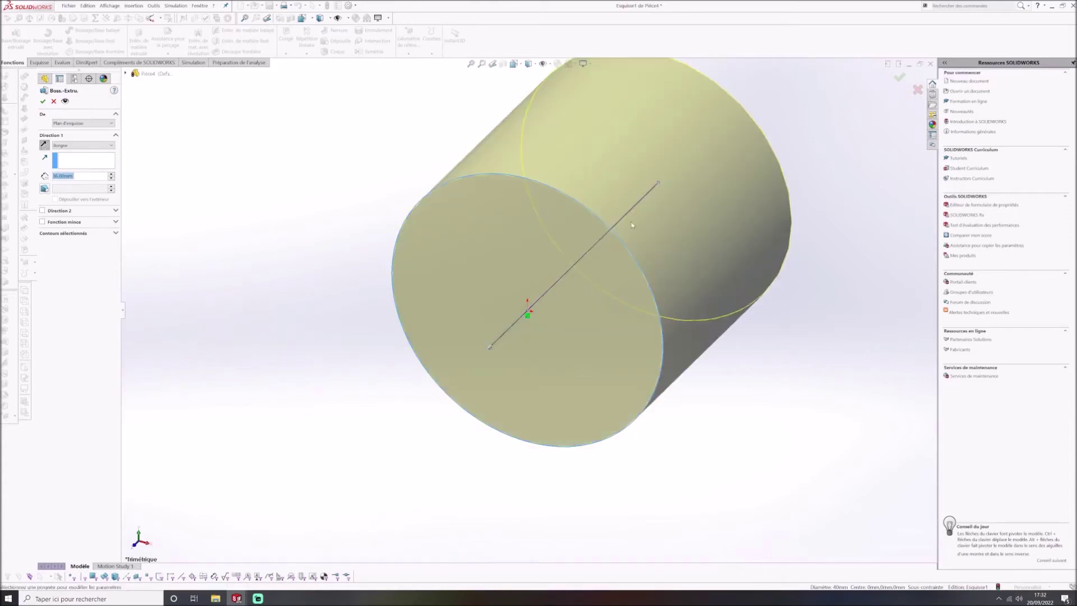
{"action": "mouse_move", "coordinate": [659, 181]}
{"action": "left_mouse_down"}
{"action": "mouse_move", "coordinate": [575, 284]}
{"action": "mouse_move", "coordinate": [441, 409]}
{"action": "left_mouse_up"}
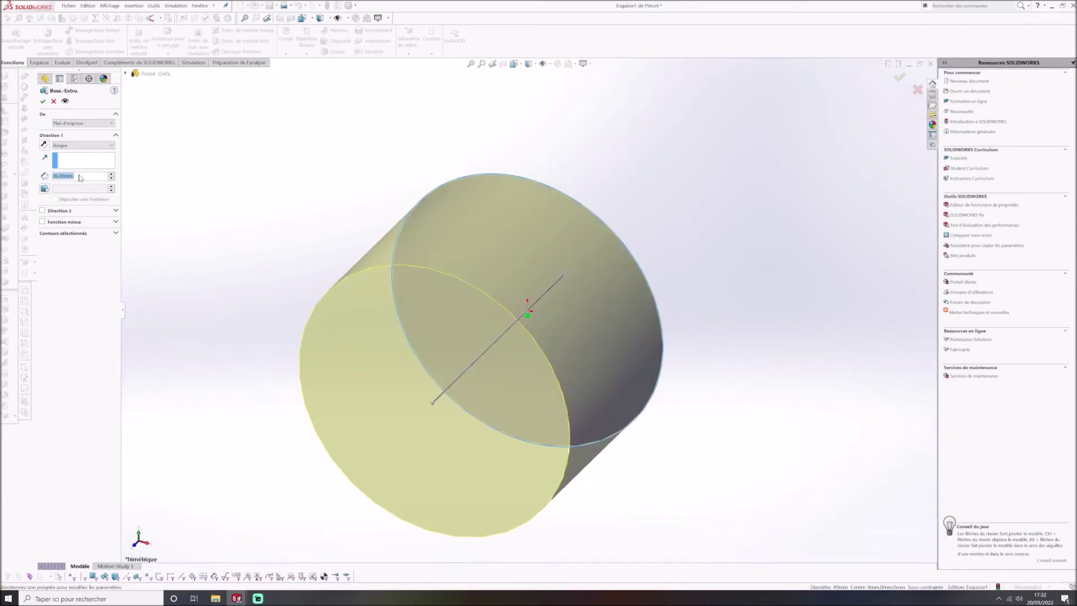
{"action": "key", "text": "End"}
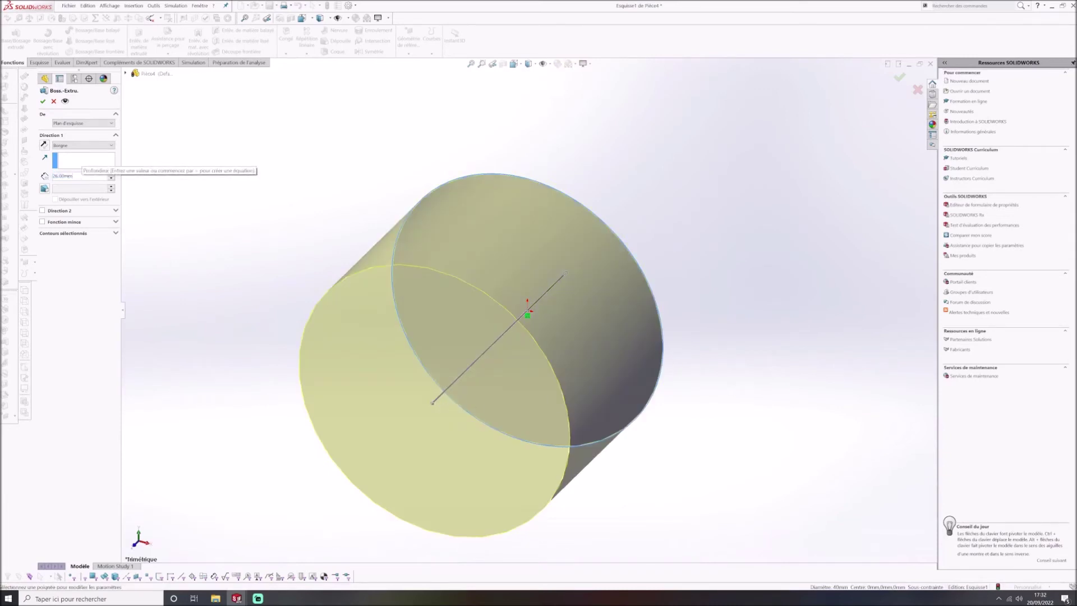
{"action": "left_click_drag", "start_coordinate": [78, 176], "coordinate": [52, 178]}
{"action": "type", "text": "40"}
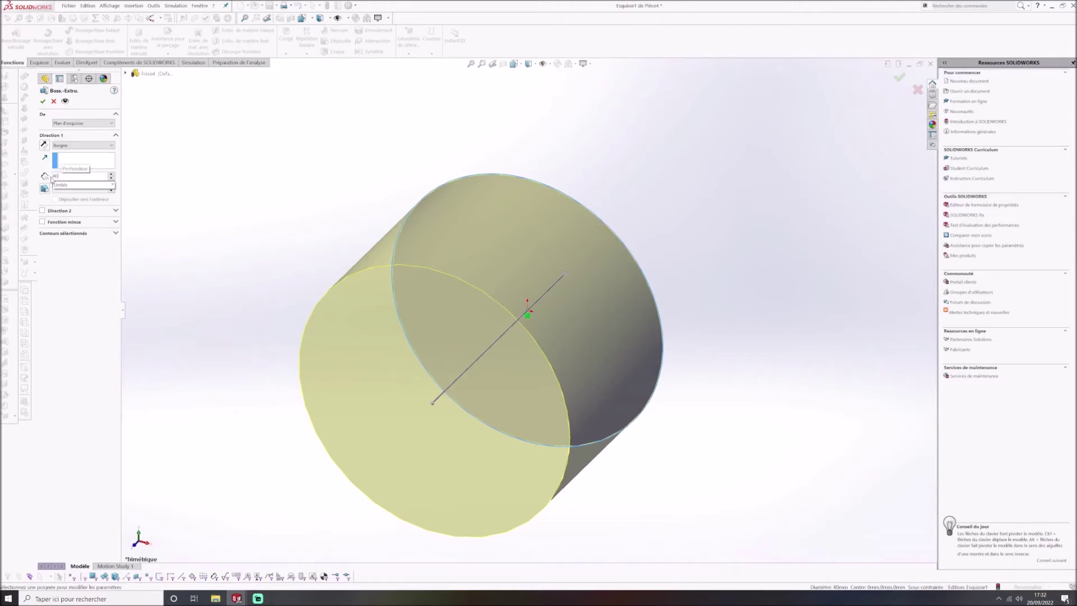
{"action": "mouse_move", "coordinate": [57, 187]}
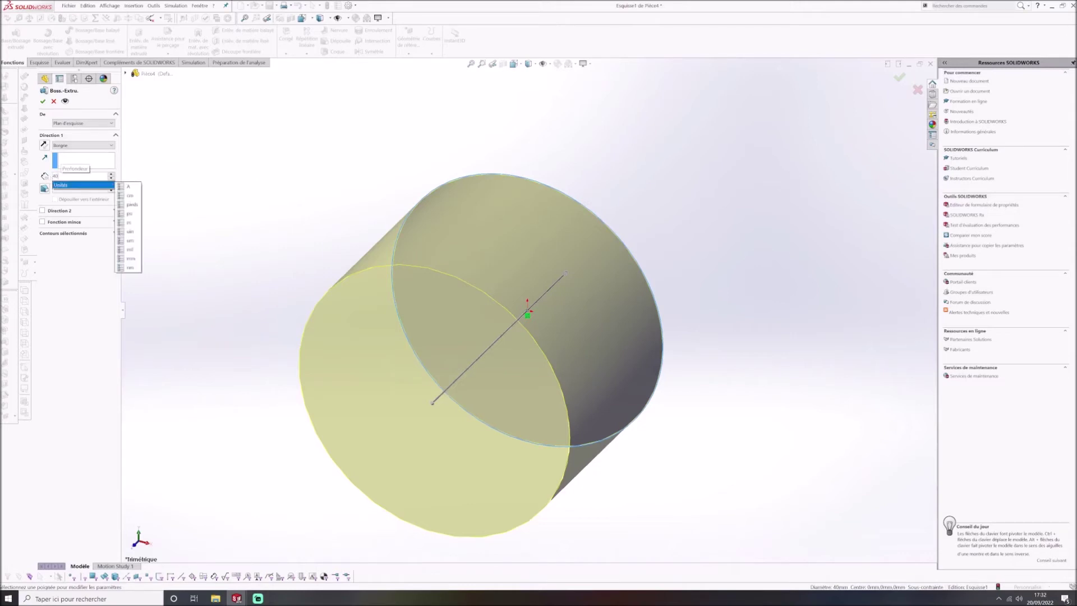
{"action": "key", "text": "Return"}
{"action": "left_click", "coordinate": [44, 101]}
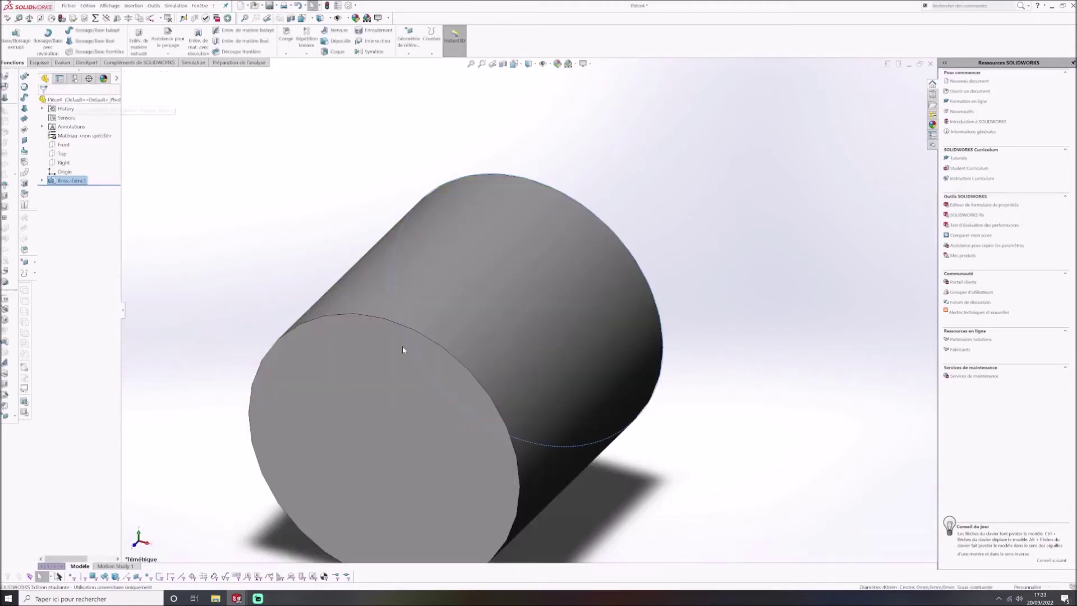
{"action": "scroll", "coordinate": [474, 392], "scroll_direction": "up", "scroll_amount": 4}
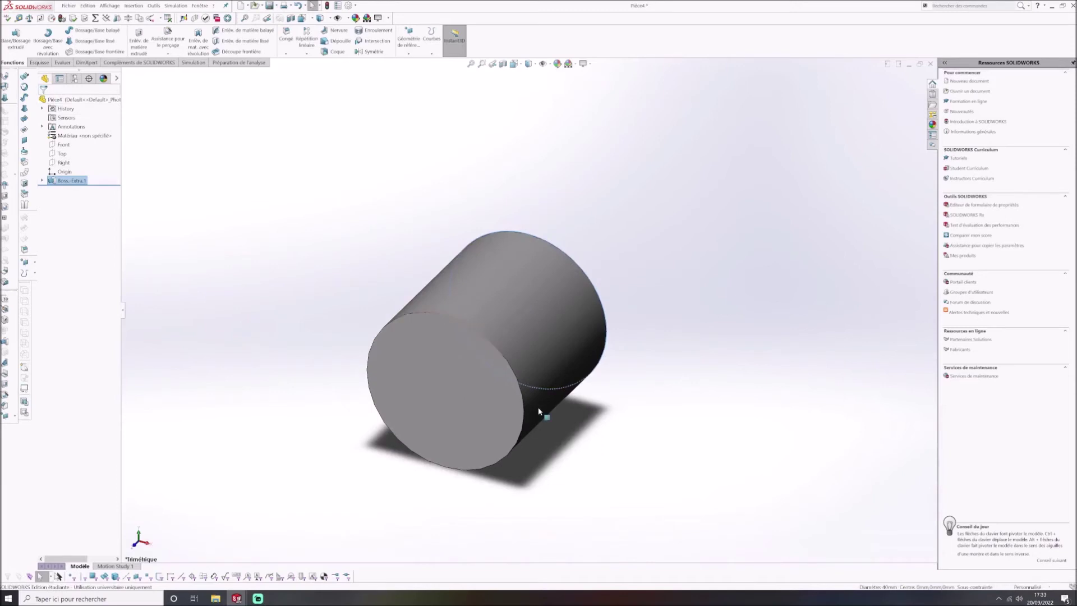
{"action": "middle_click_drag", "start_coordinate": [452, 380], "coordinate": [453, 358]}
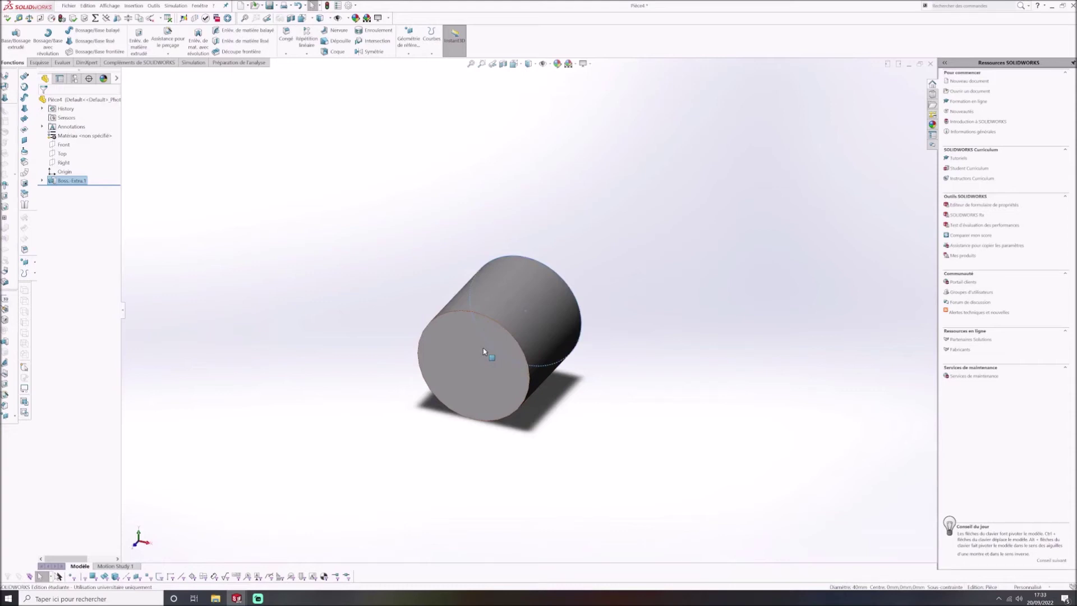
{"action": "middle_click_drag", "start_coordinate": [483, 352], "coordinate": [467, 339]}
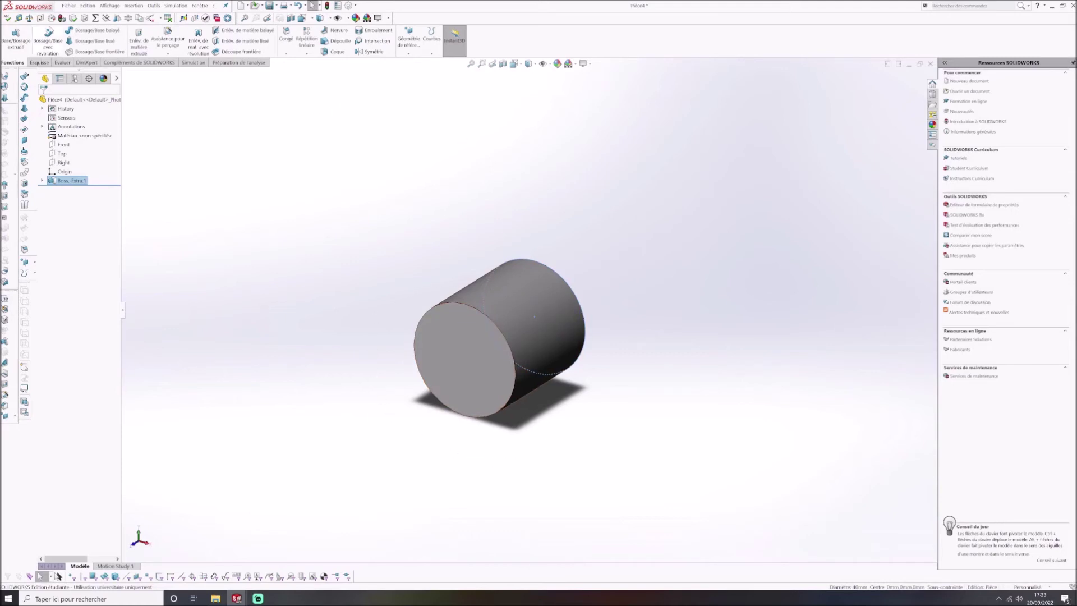
Create a new part document.
{"action": "left_click", "coordinate": [70, 6]}
{"action": "left_click", "coordinate": [79, 19]}
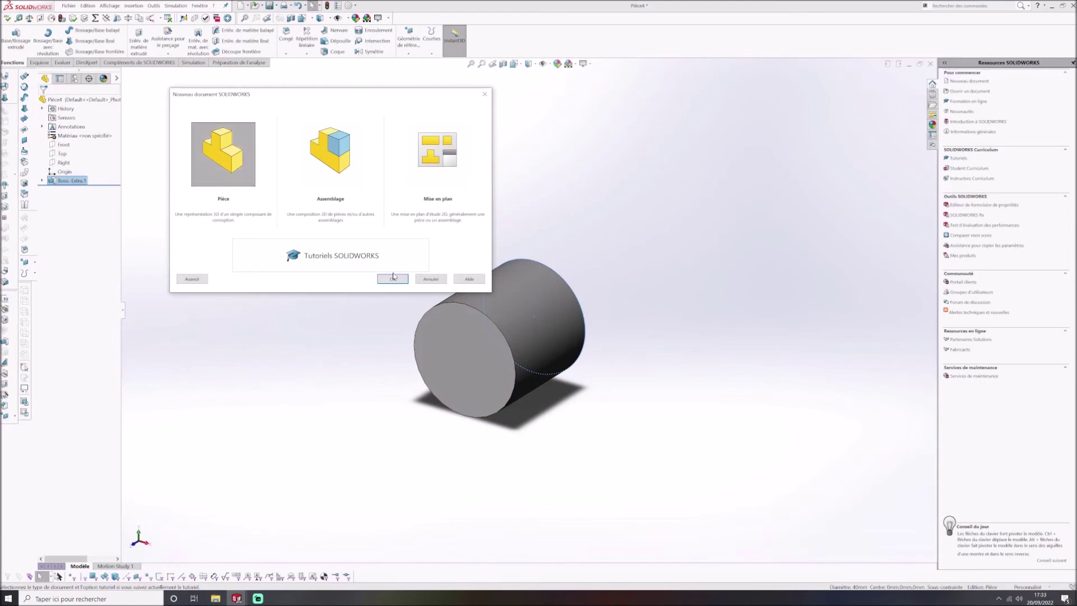
{"action": "left_click", "coordinate": [392, 279]}
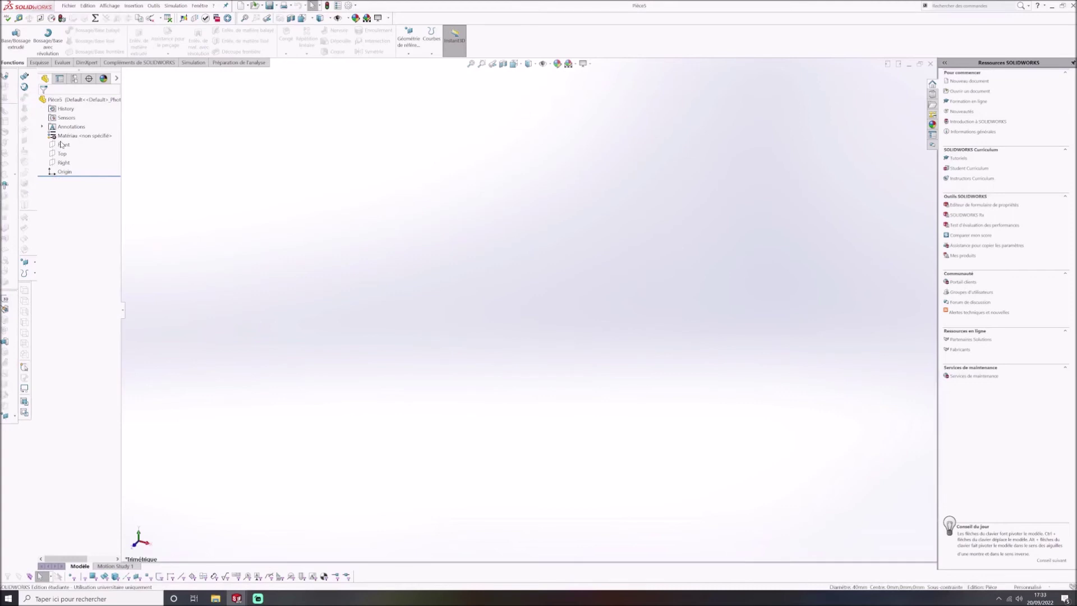
Sketch a closed right trapezoid on the Front plane from the origin, about 39 mm wide at the base and 45 mm high, slanted on the outer side.
{"action": "left_click", "coordinate": [63, 147]}
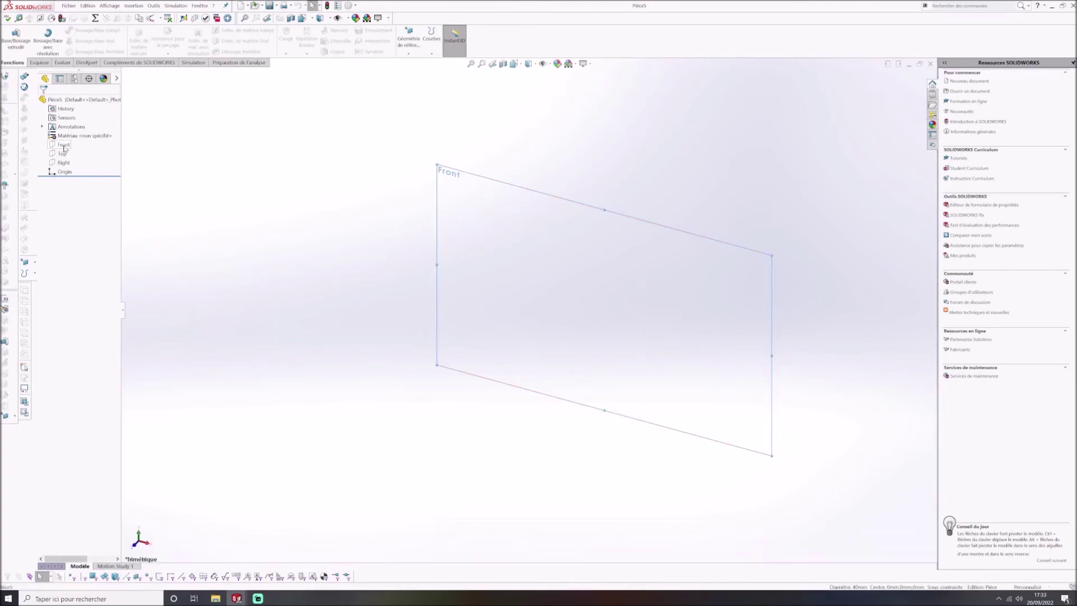
{"action": "left_click", "coordinate": [70, 135]}
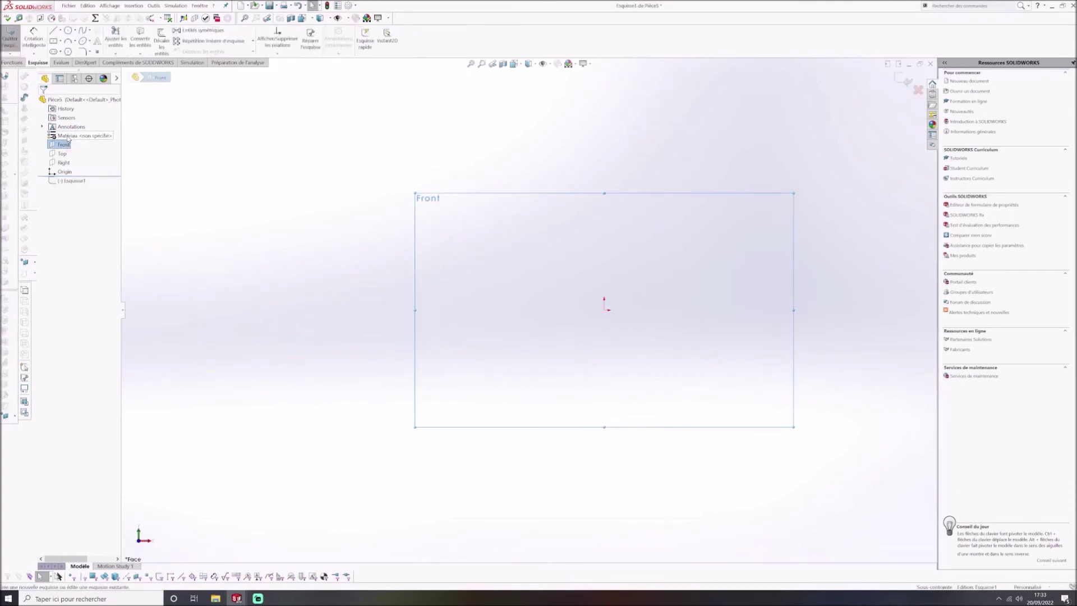
{"action": "left_click", "coordinate": [53, 32]}
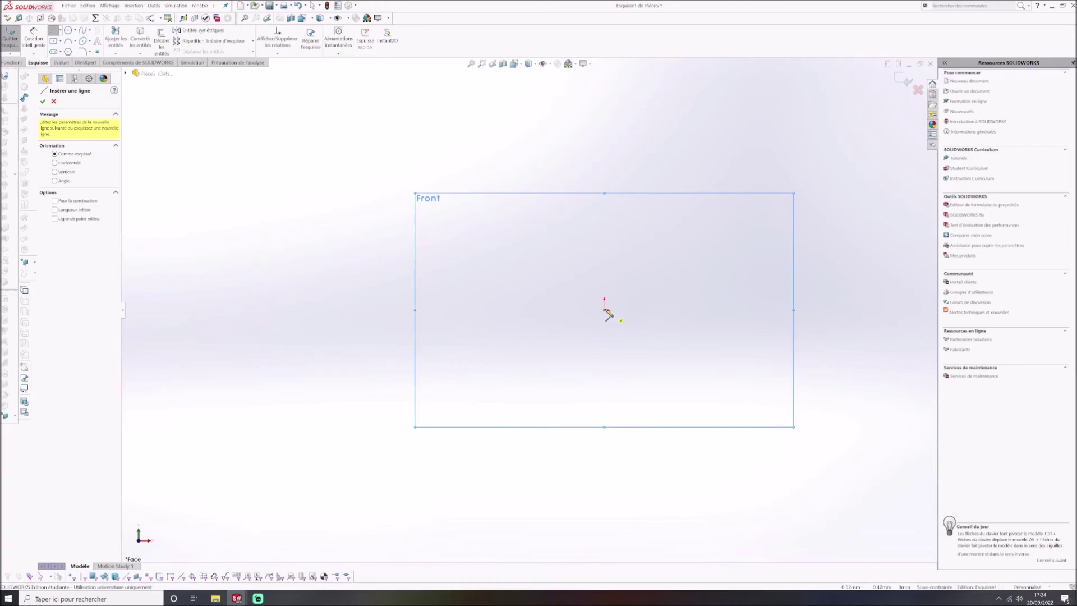
{"action": "left_click", "coordinate": [605, 310]}
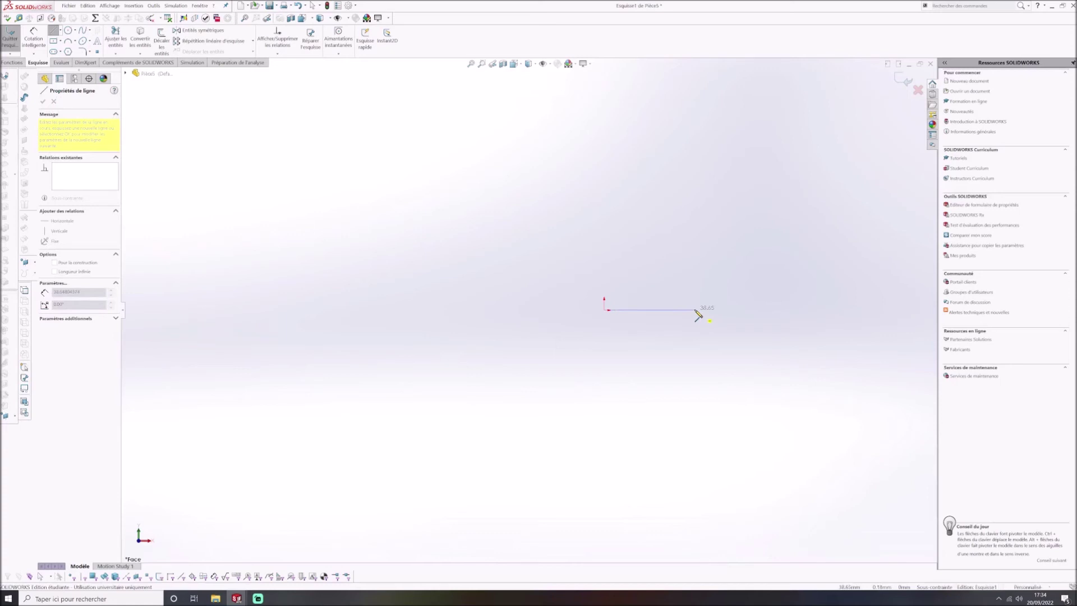
{"action": "left_click", "coordinate": [695, 310]}
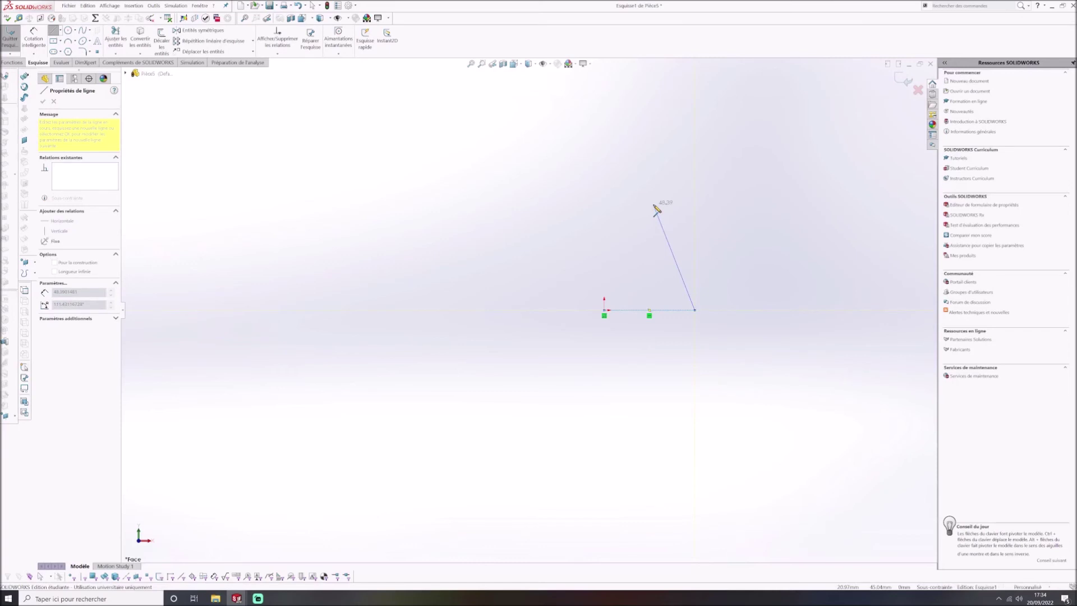
{"action": "left_click", "coordinate": [653, 204]}
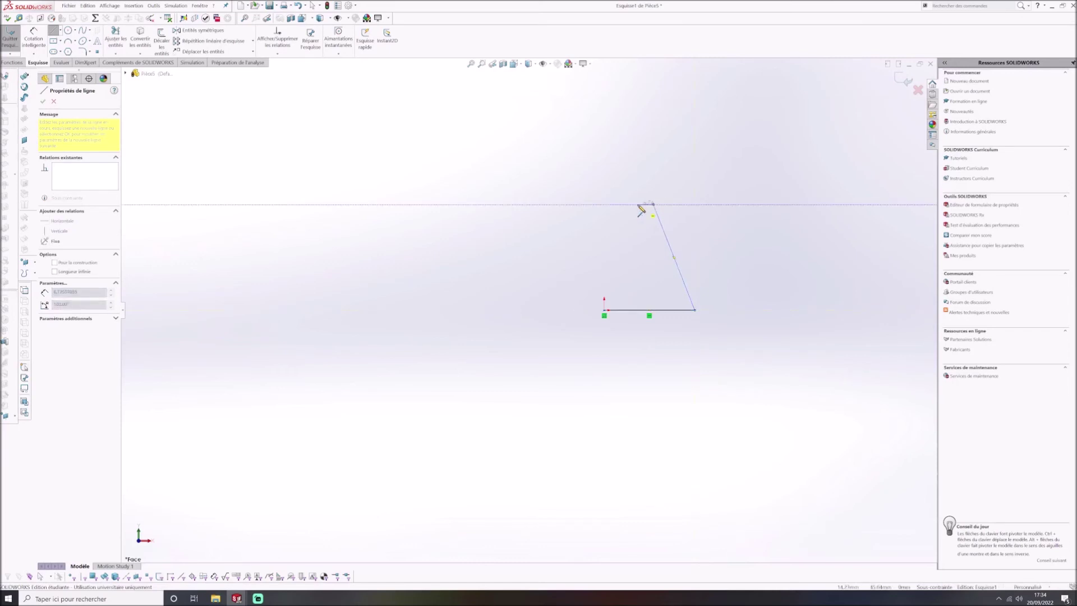
{"action": "left_click", "coordinate": [604, 205]}
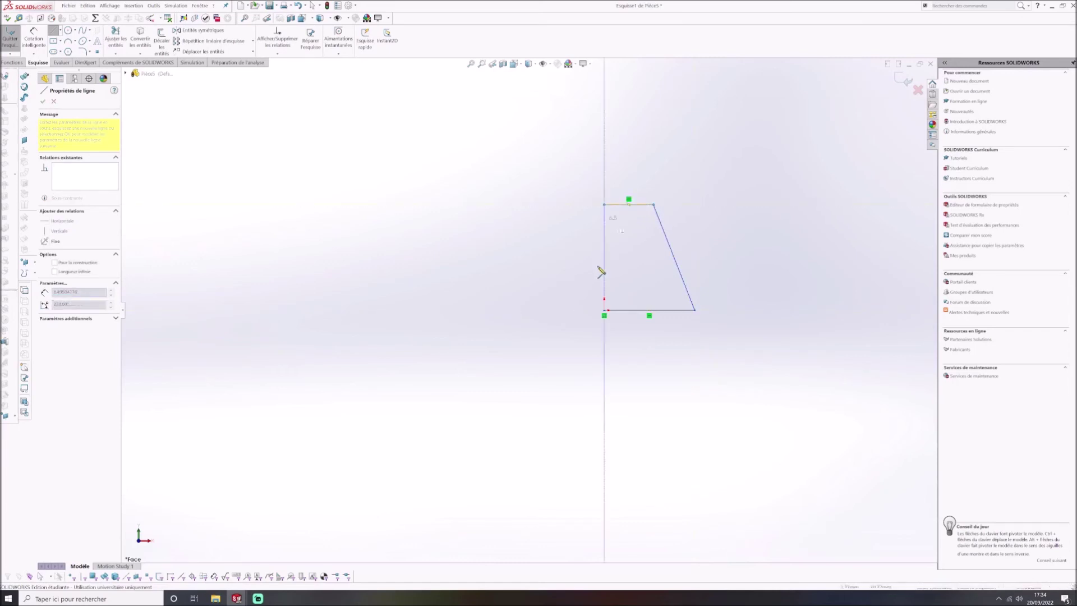
{"action": "left_click", "coordinate": [604, 311]}
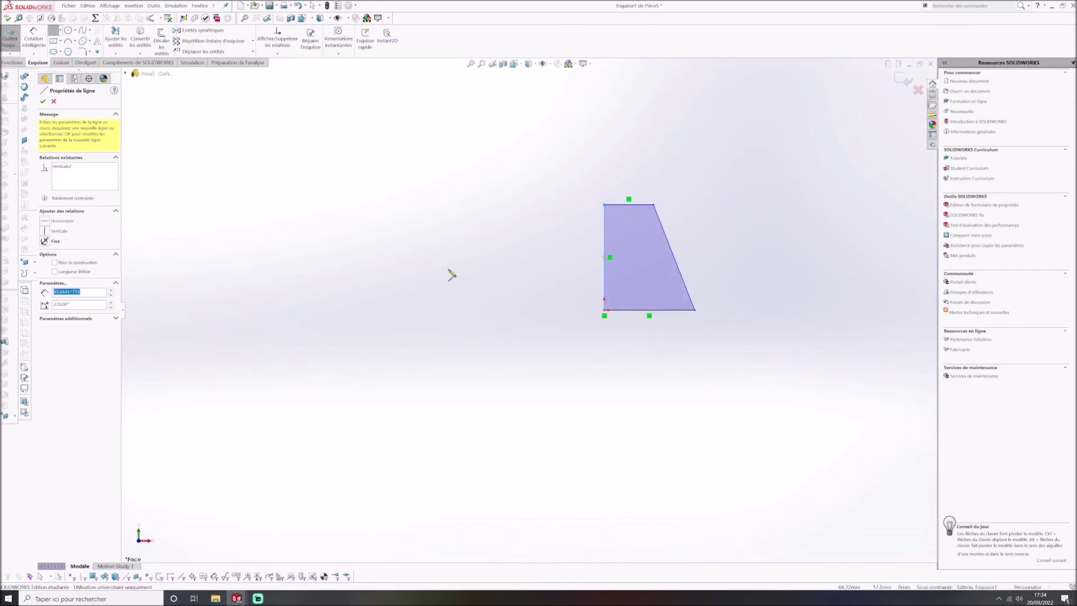
{"action": "key", "text": "Escape"}
{"action": "key", "text": "Escape"}
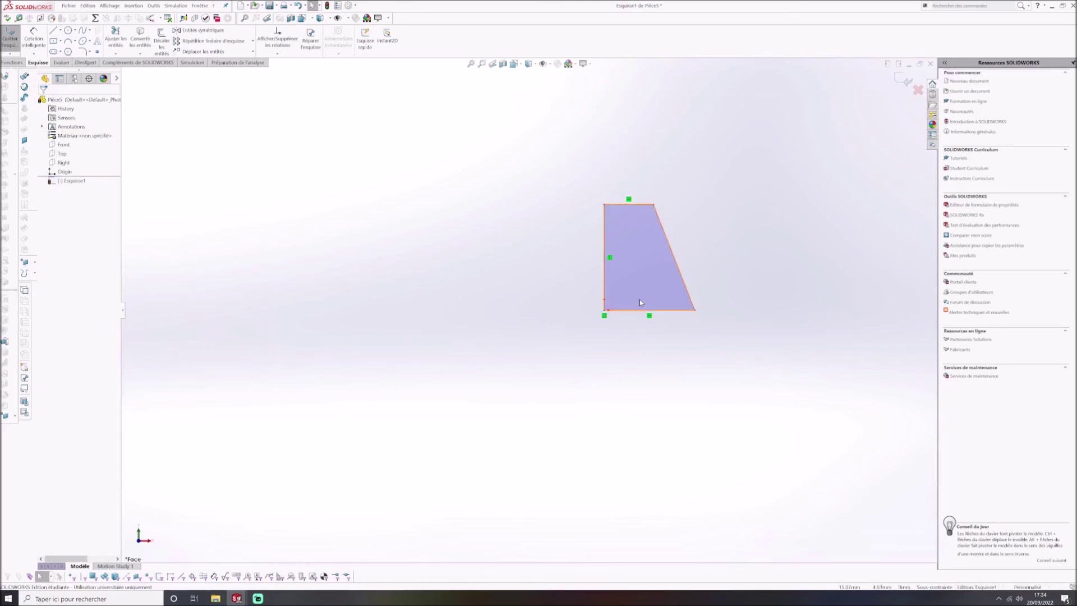
{"action": "scroll", "coordinate": [629, 292], "scroll_direction": "down", "scroll_amount": 2}
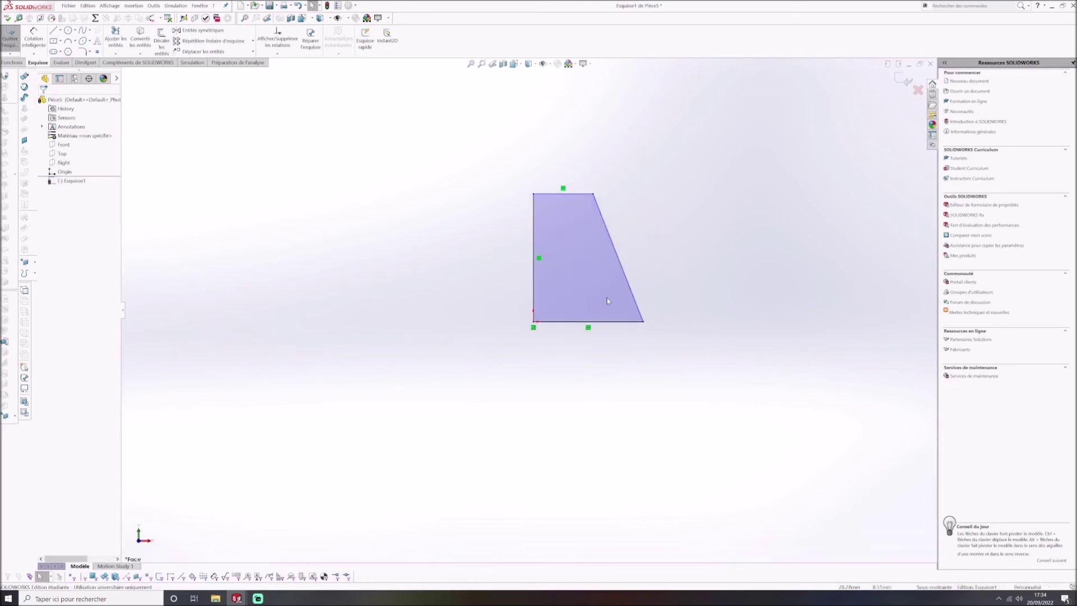
{"action": "scroll", "coordinate": [554, 265], "scroll_direction": "down", "scroll_amount": 3}
{"action": "scroll", "coordinate": [524, 270], "scroll_direction": "up", "scroll_amount": 3}
{"action": "scroll", "coordinate": [524, 269], "scroll_direction": "down", "scroll_amount": 3}
{"action": "scroll", "coordinate": [524, 269], "scroll_direction": "up", "scroll_amount": 2}
{"action": "scroll", "coordinate": [524, 270], "scroll_direction": "down", "scroll_amount": 1}
{"action": "scroll", "coordinate": [526, 272], "scroll_direction": "up", "scroll_amount": 3}
{"action": "scroll", "coordinate": [540, 317], "scroll_direction": "down", "scroll_amount": 3}
{"action": "scroll", "coordinate": [540, 319], "scroll_direction": "up", "scroll_amount": 3}
{"action": "scroll", "coordinate": [540, 315], "scroll_direction": "down", "scroll_amount": 1}
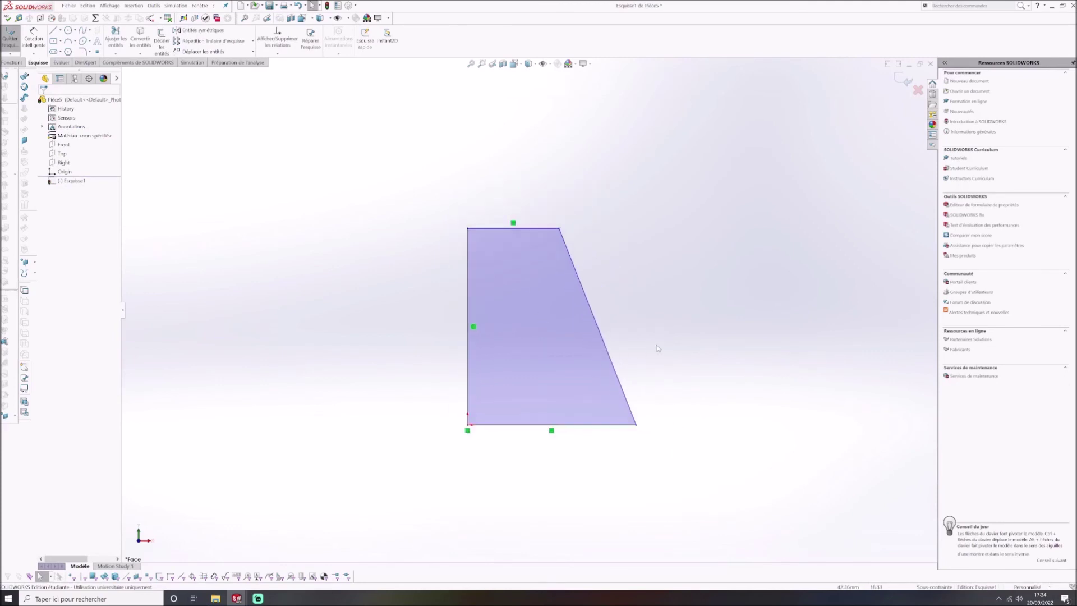
Revolve the trapezoid 360° about its vertical edge through the origin to form a solid truncated cone.
{"action": "left_click", "coordinate": [9, 63]}
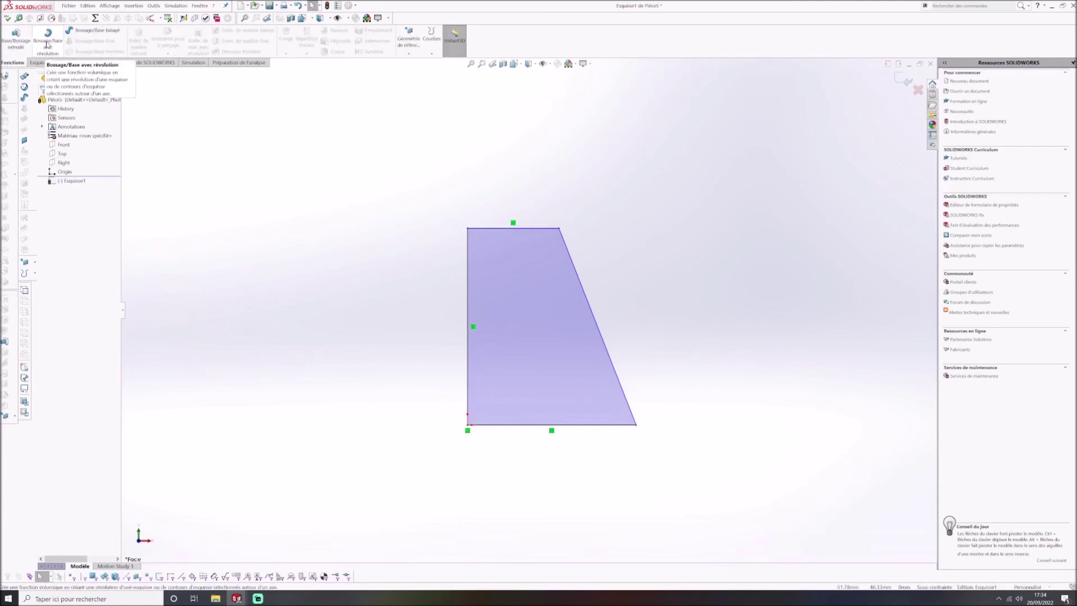
{"action": "left_click", "coordinate": [48, 46]}
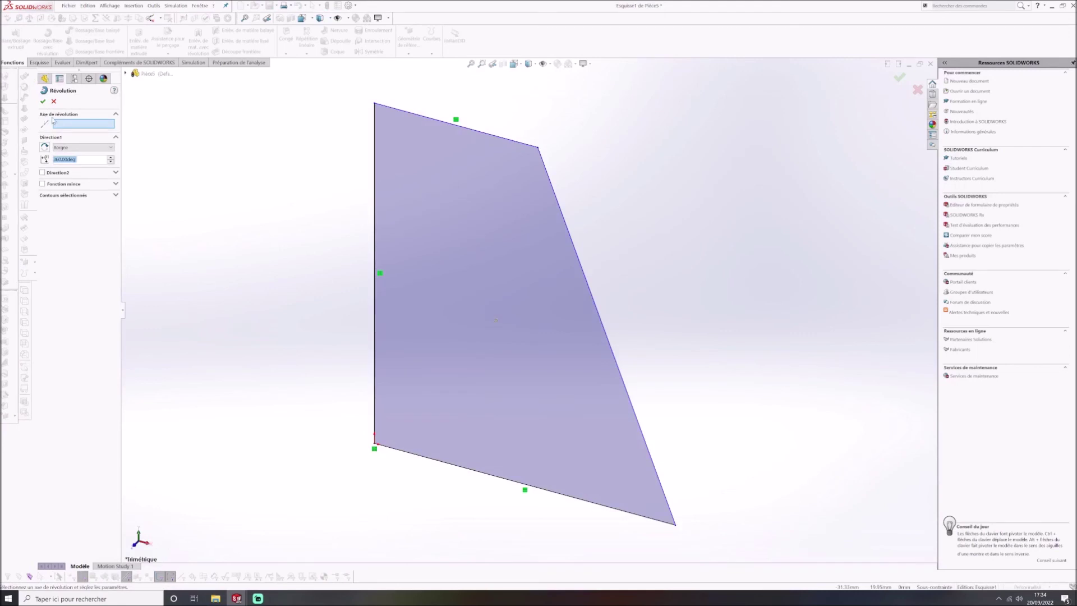
{"action": "left_click", "coordinate": [374, 226]}
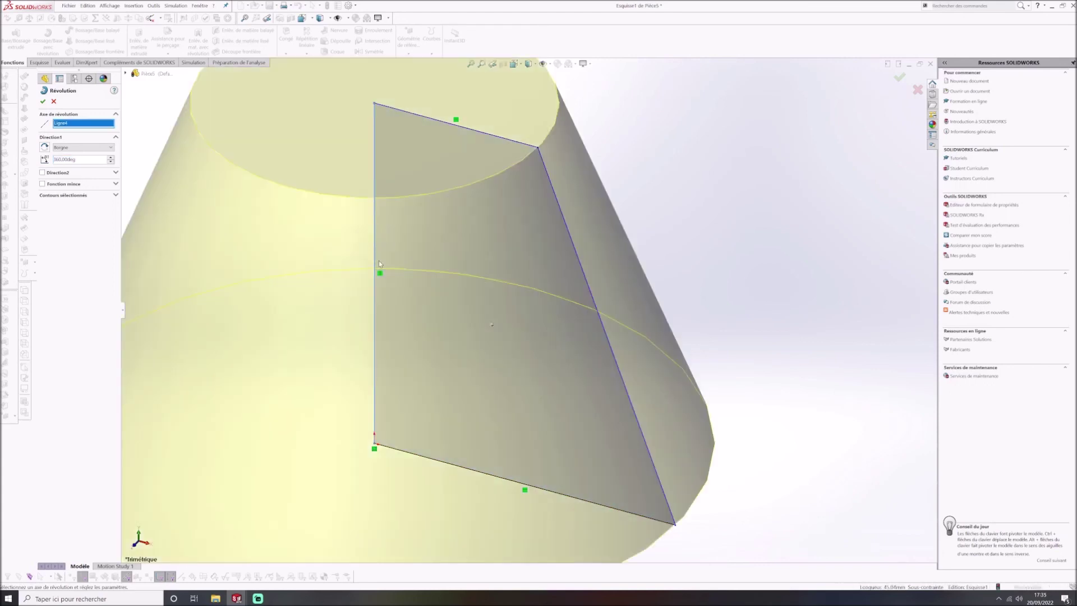
{"action": "key", "text": "z"}
{"action": "key", "text": "z"}
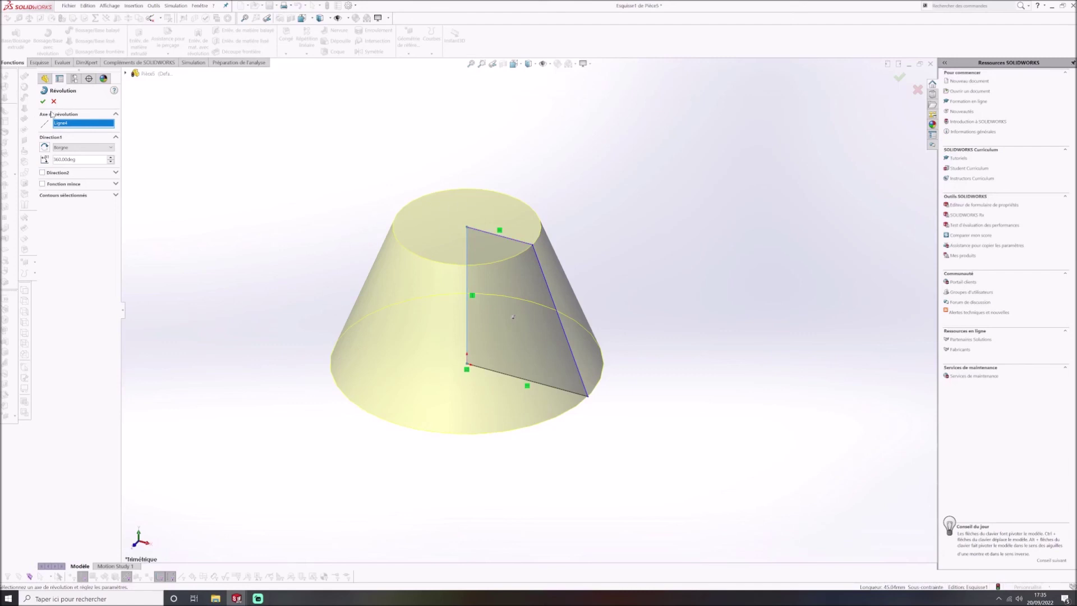
{"action": "left_click", "coordinate": [44, 102]}
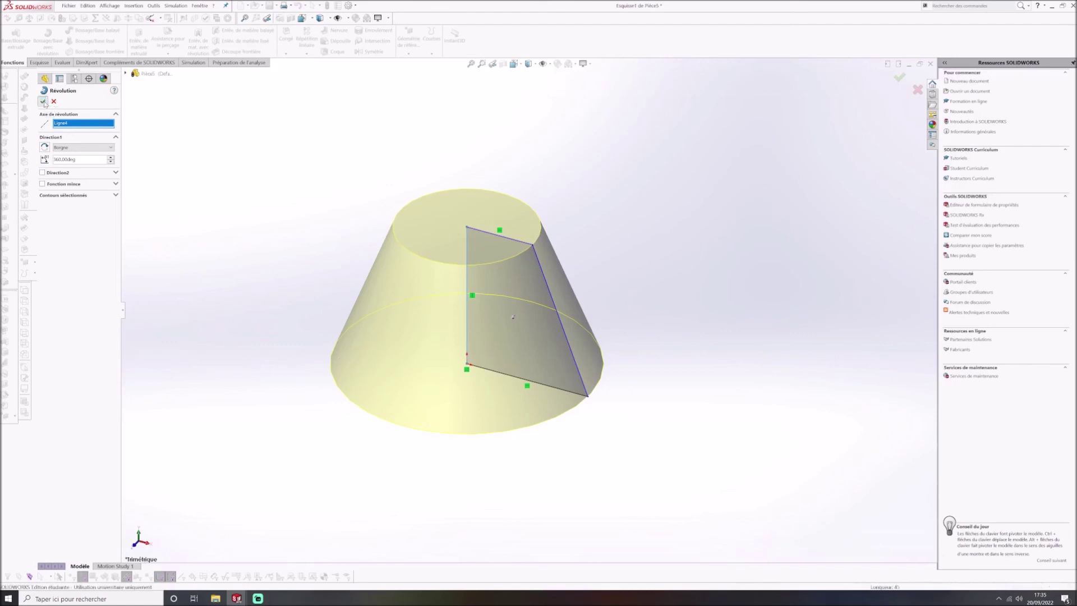
{"action": "mouse_move", "coordinate": [472, 302]}
{"action": "middle_mouse_down"}
{"action": "mouse_move", "coordinate": [505, 344]}
{"action": "mouse_move", "coordinate": [456, 155]}
{"action": "mouse_move", "coordinate": [416, 228]}
{"action": "mouse_move", "coordinate": [457, 296]}
{"action": "middle_mouse_up"}
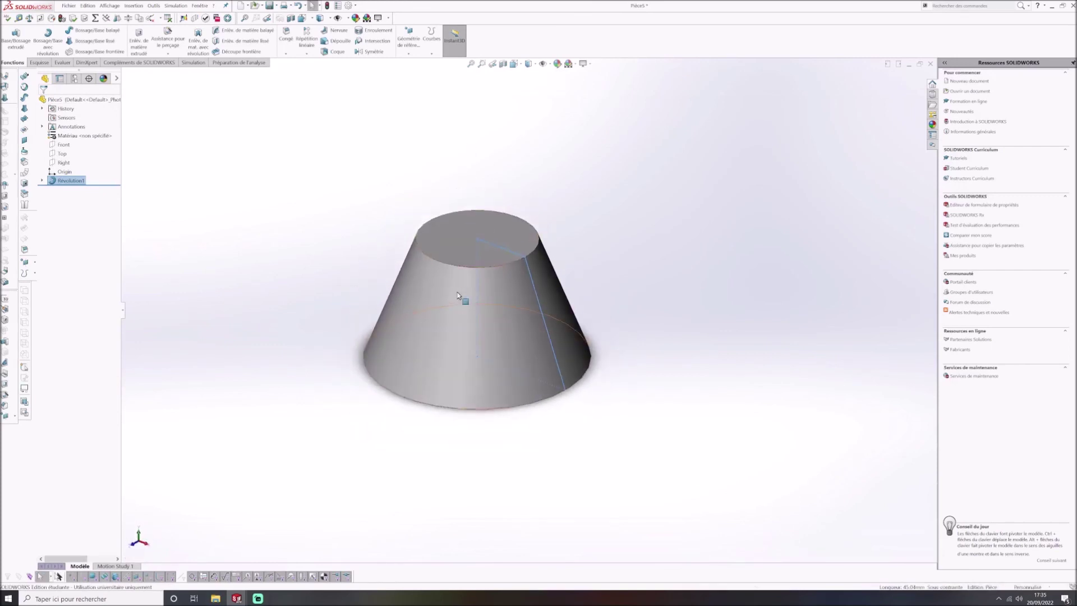